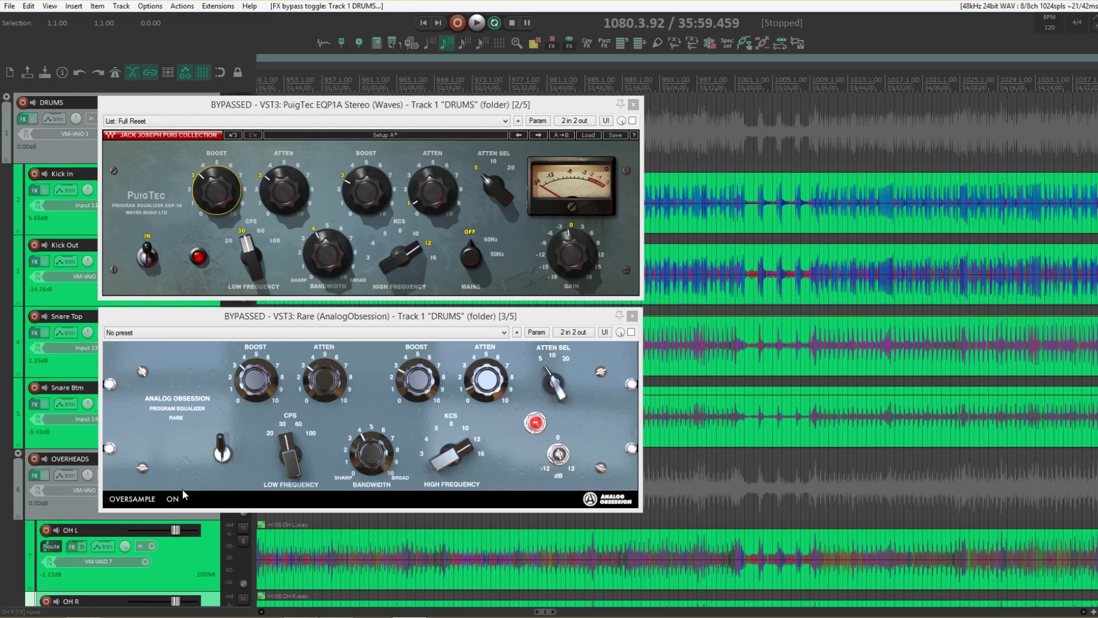
Step: Play the drums with both equalizers bypassed and slightly adjust the Plate track's volume in the mixer
{"action": "key", "text": "space"}
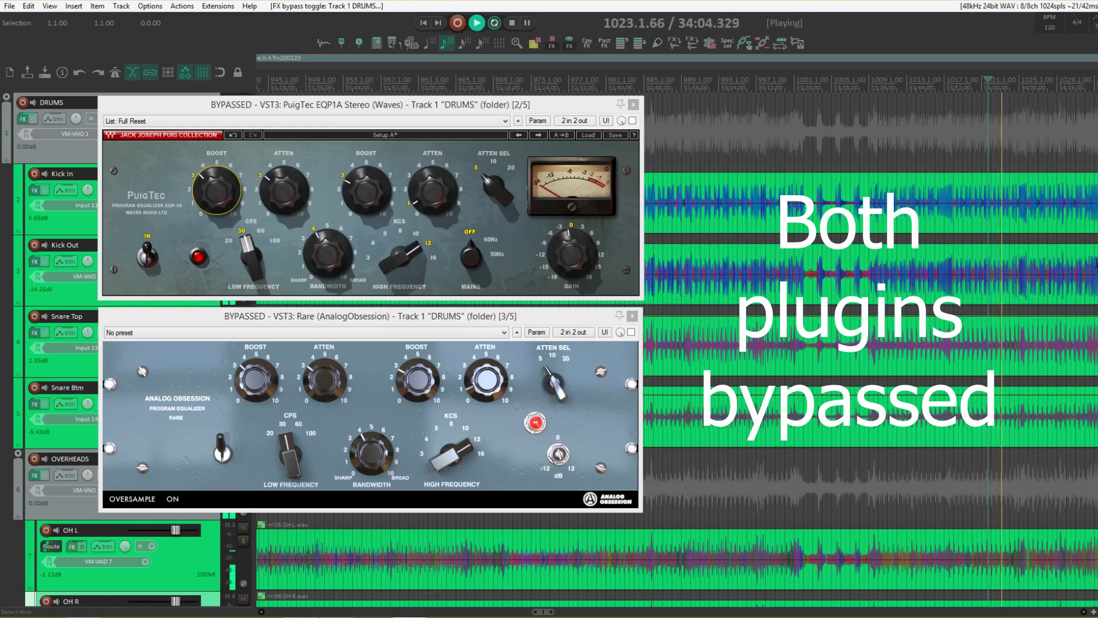
{"action": "key", "text": "ctrl+m"}
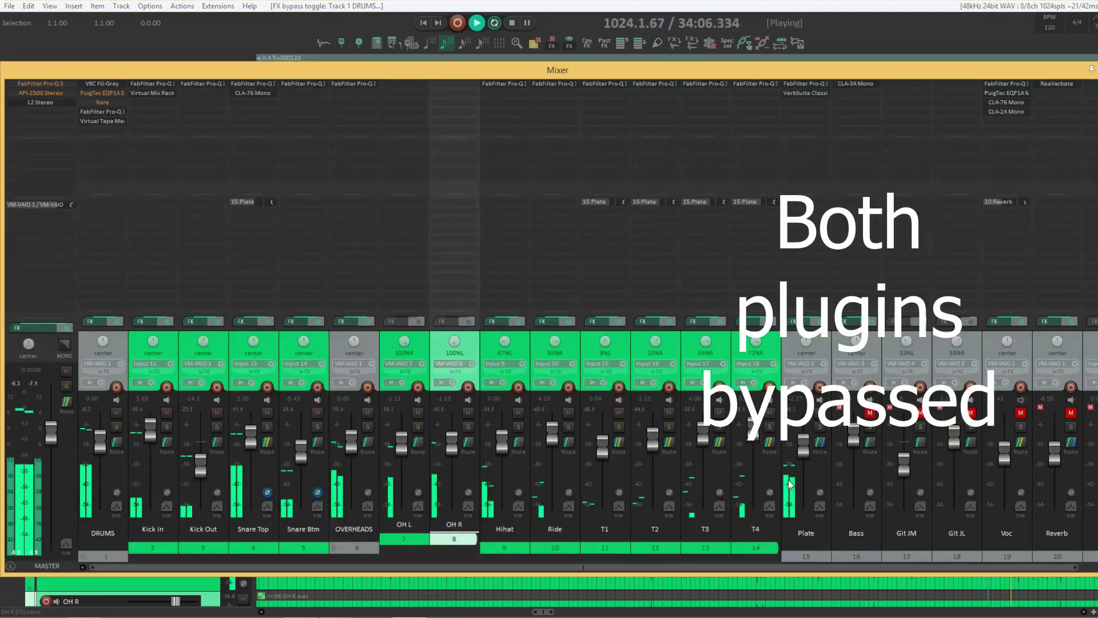
{"action": "mouse_move", "coordinate": [812, 456]}
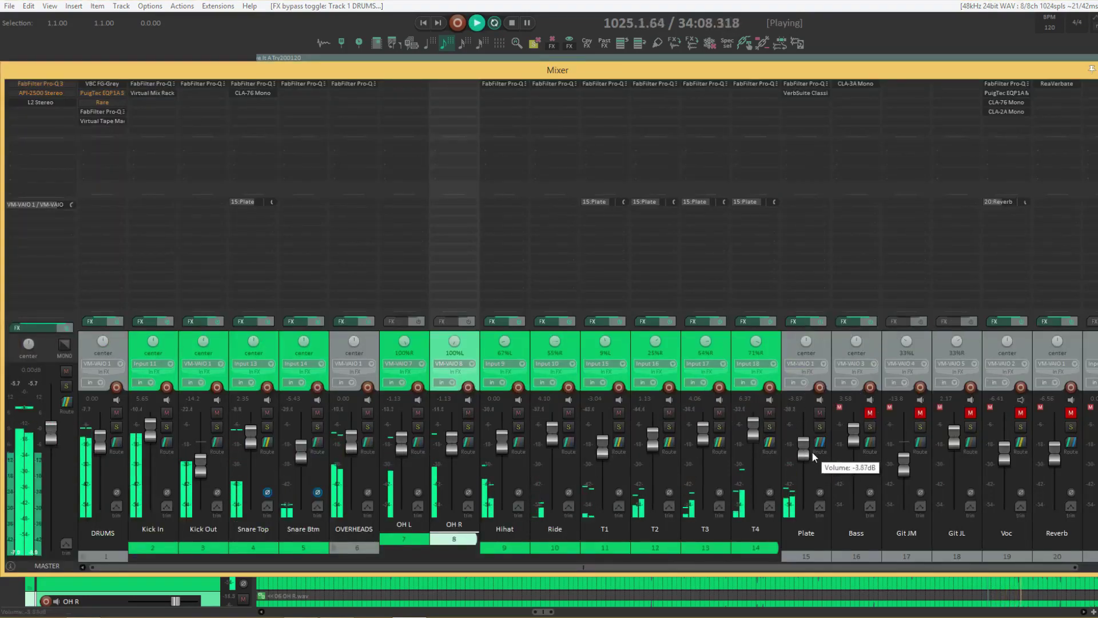
{"action": "left_click_drag", "start_coordinate": [811, 455], "coordinate": [808, 456]}
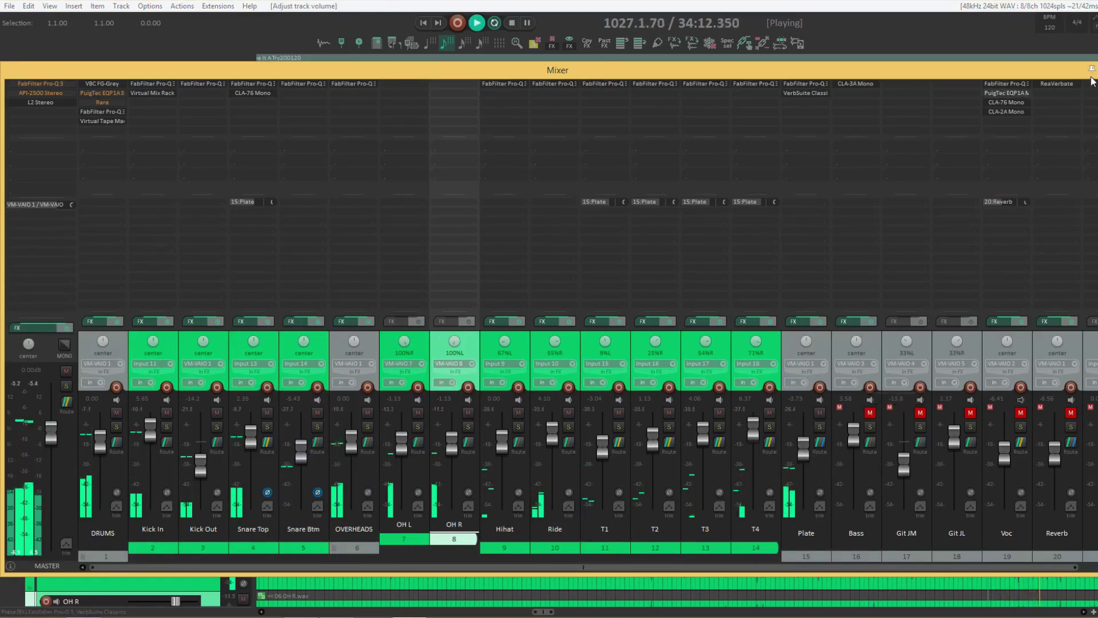
{"action": "key", "text": "ctrl+m"}
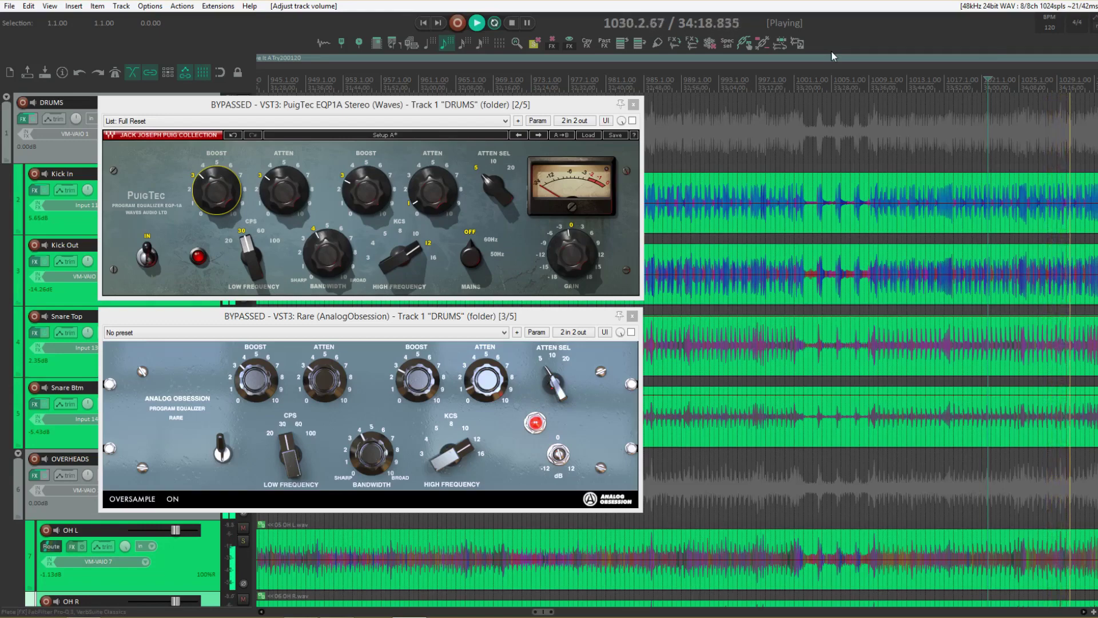
{"action": "key", "text": "space"}
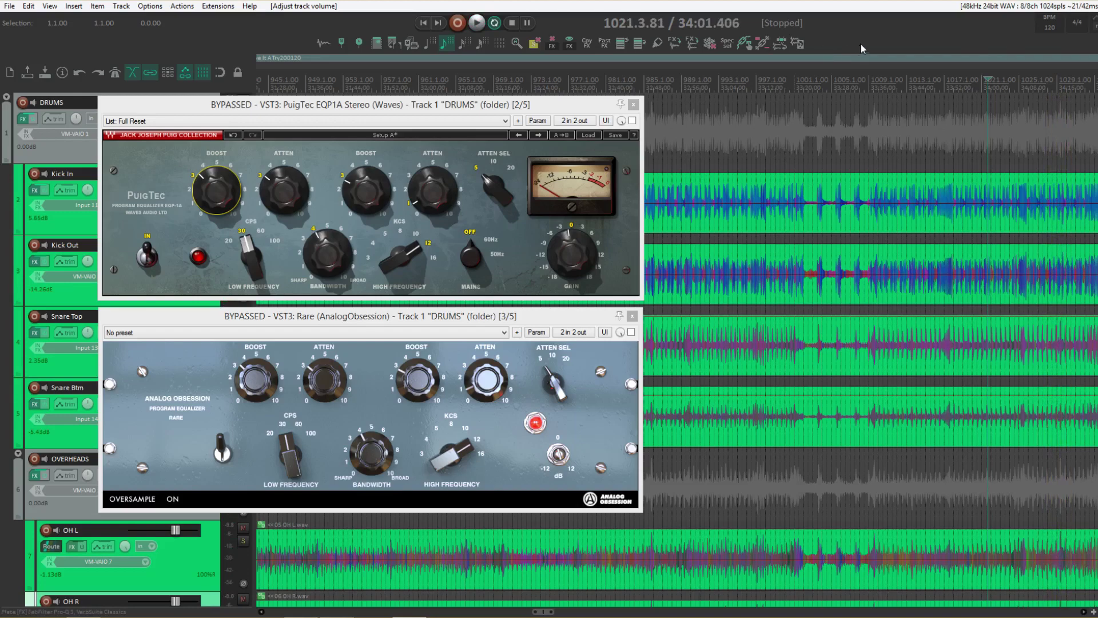
Step: Enable the PuigTec EQP1A on the DRUMS track and raise its high-frequency boost to 3.7 during playback
{"action": "left_click", "coordinate": [632, 121]}
{"action": "key", "text": "space"}
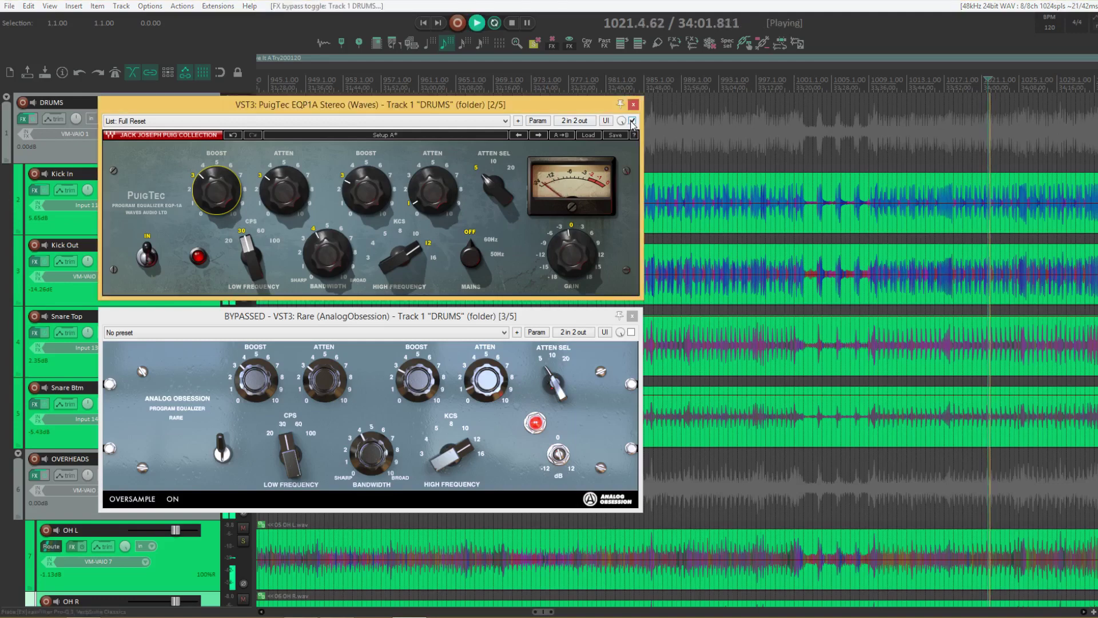
{"action": "left_click", "coordinate": [366, 192]}
{"action": "scroll", "coordinate": [366, 191], "scroll_direction": "up", "scroll_amount": 3}
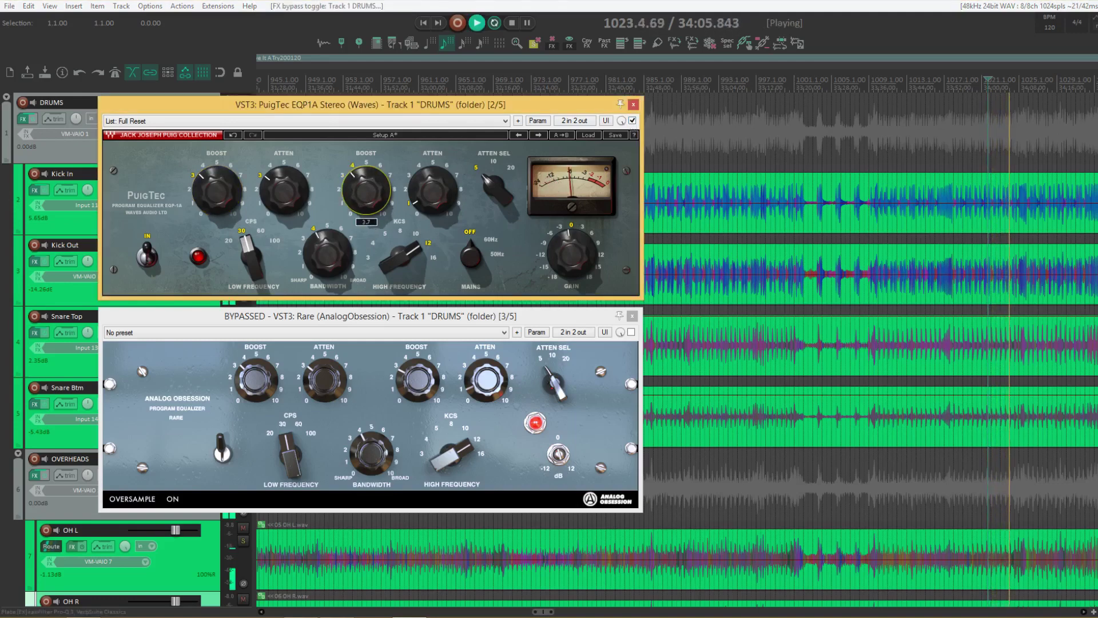
{"action": "left_click", "coordinate": [426, 371]}
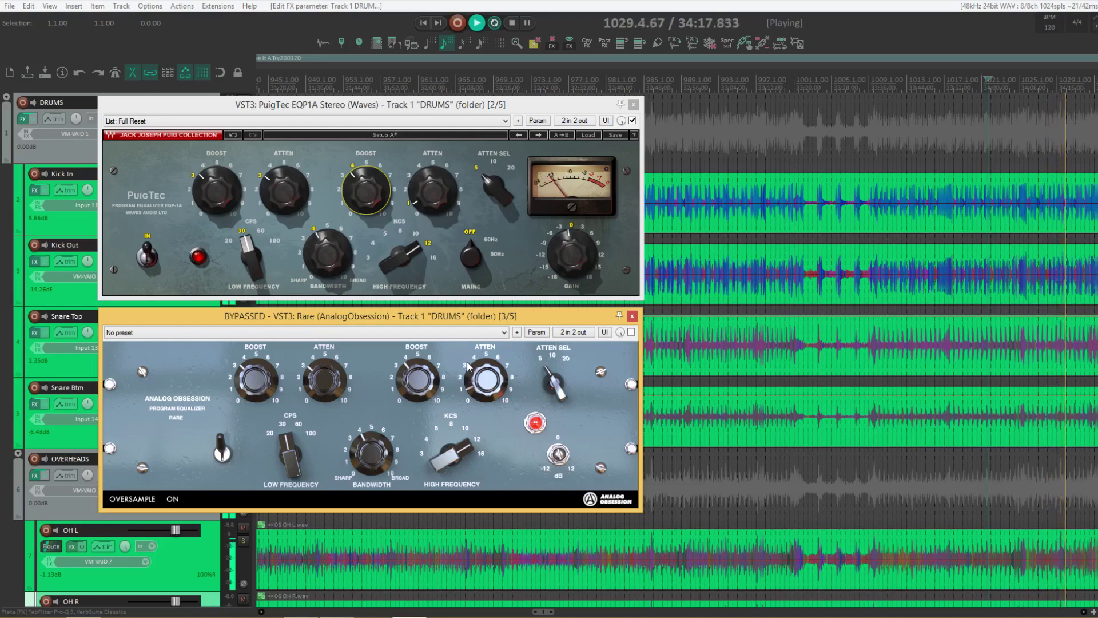
{"action": "key", "text": "space"}
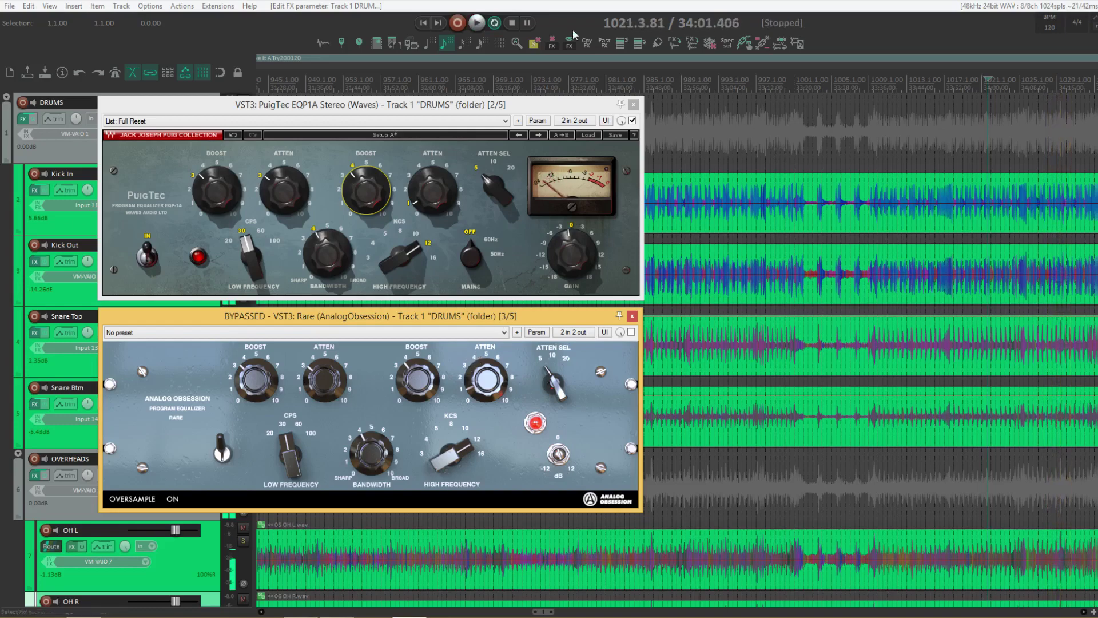
Step: Bypass the PuigTec, enable the Rare equalizer, and compare the drums with Rare on and bypassed during playback
{"action": "left_click", "coordinate": [632, 121]}
{"action": "left_click", "coordinate": [633, 122]}
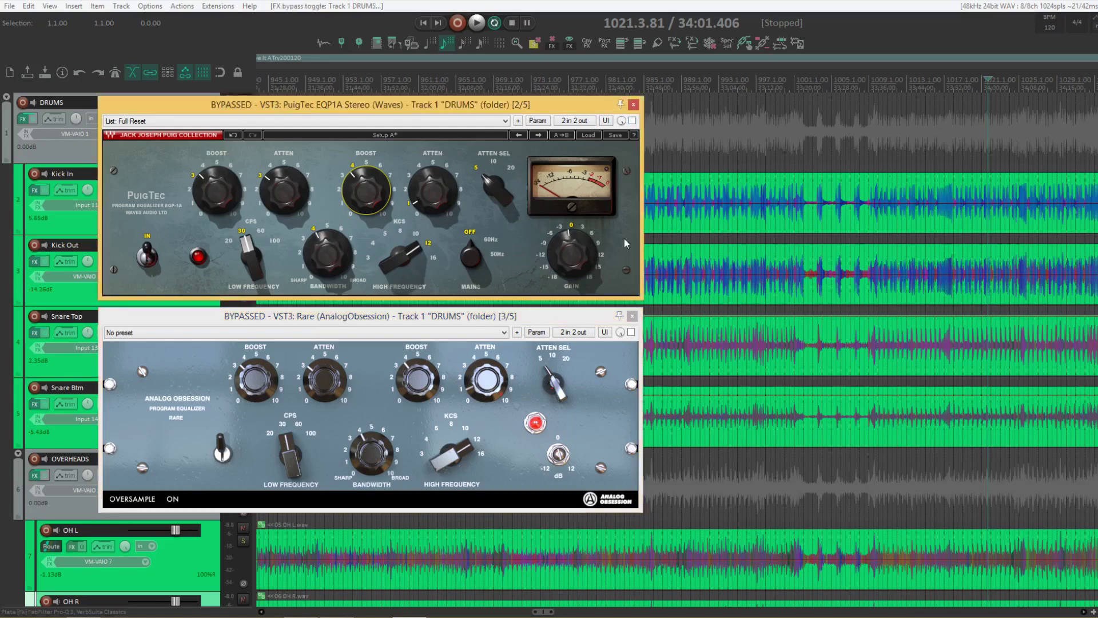
{"action": "left_click", "coordinate": [631, 333]}
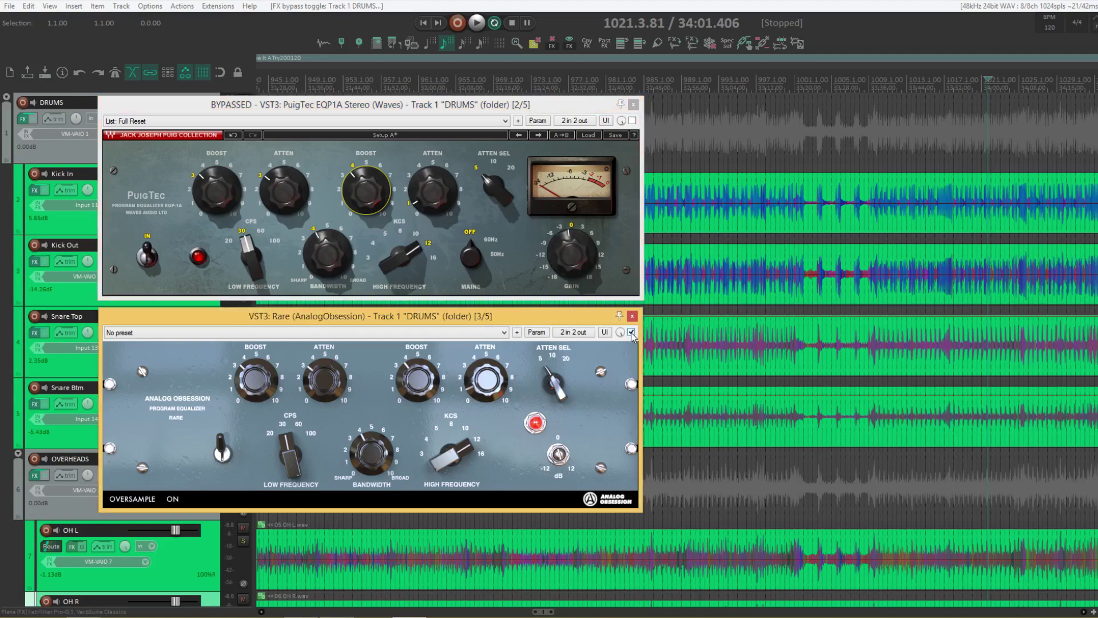
{"action": "key", "text": "space"}
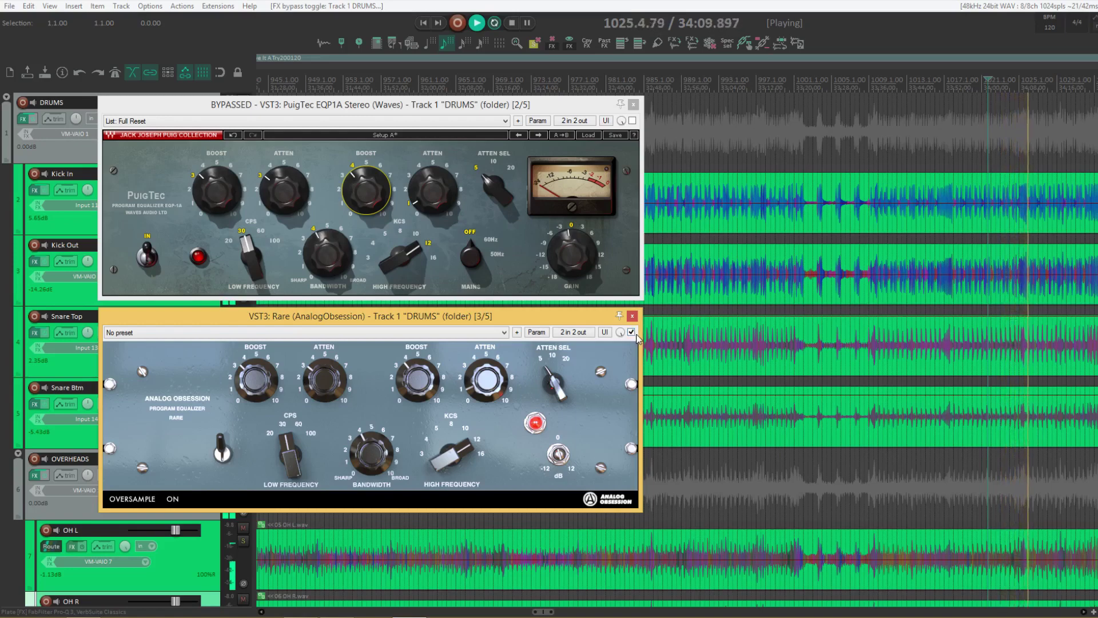
{"action": "left_click", "coordinate": [631, 334]}
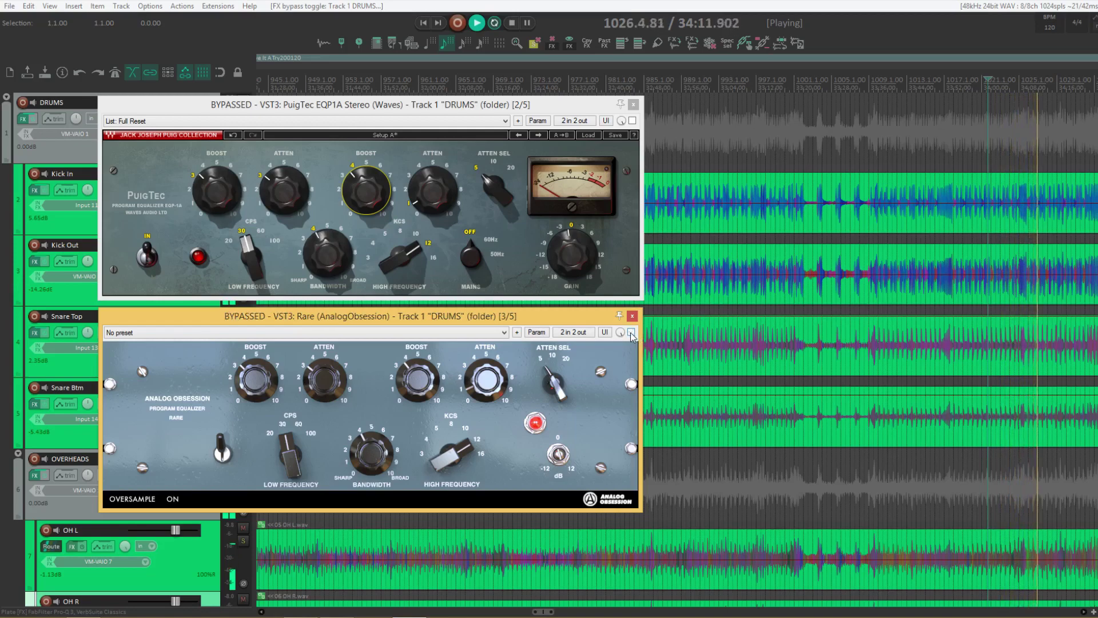
{"action": "left_click", "coordinate": [631, 333]}
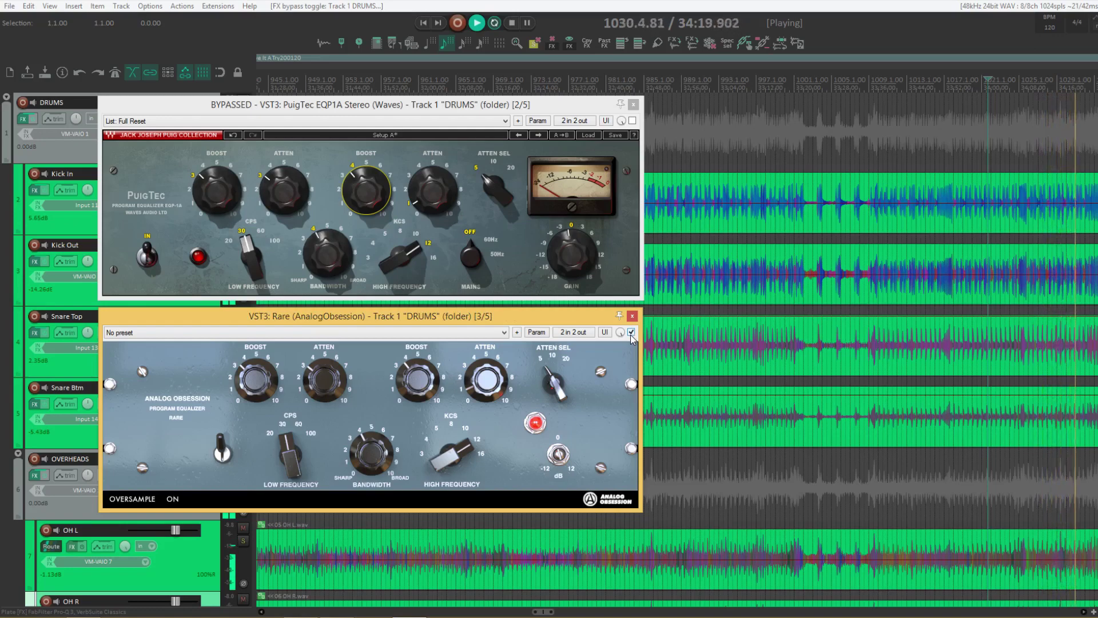
{"action": "key", "text": "space"}
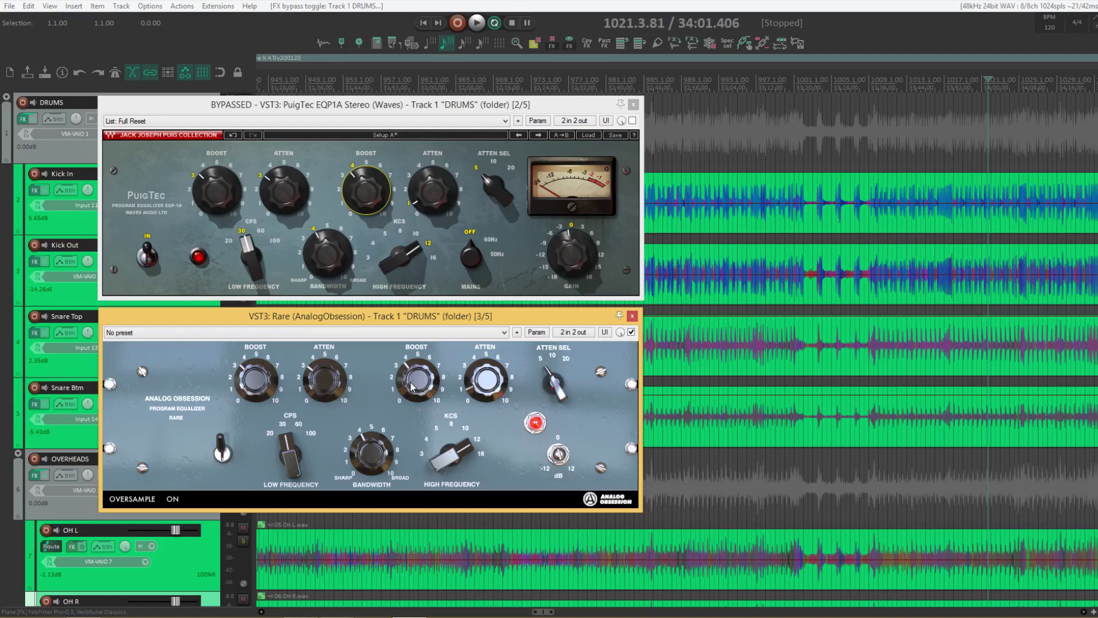
Step: Play the drums through Rare and PuigTec in turn, and set the PuigTec's high-frequency boost to about 8
{"action": "key", "text": "space"}
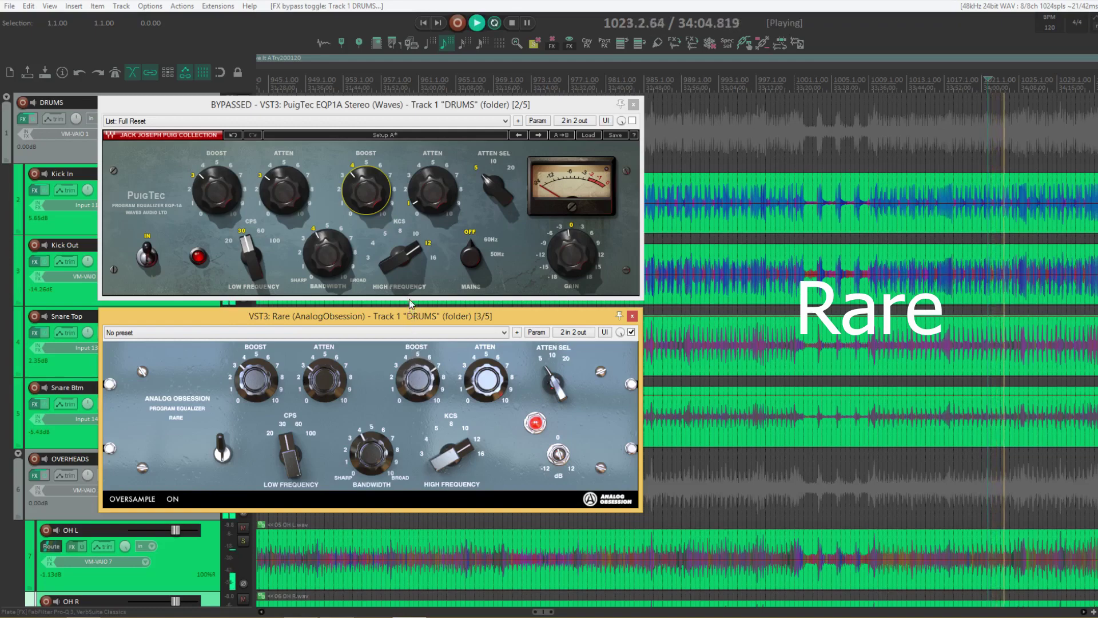
{"action": "left_click", "coordinate": [409, 288]}
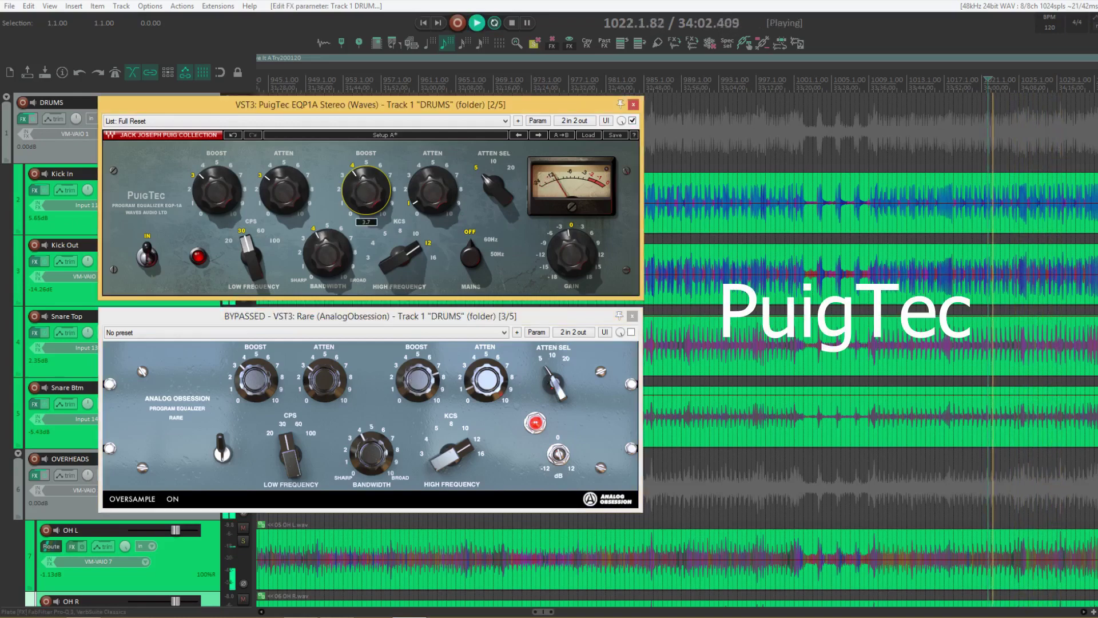
{"action": "left_click_drag", "start_coordinate": [366, 190], "coordinate": [366, 144]}
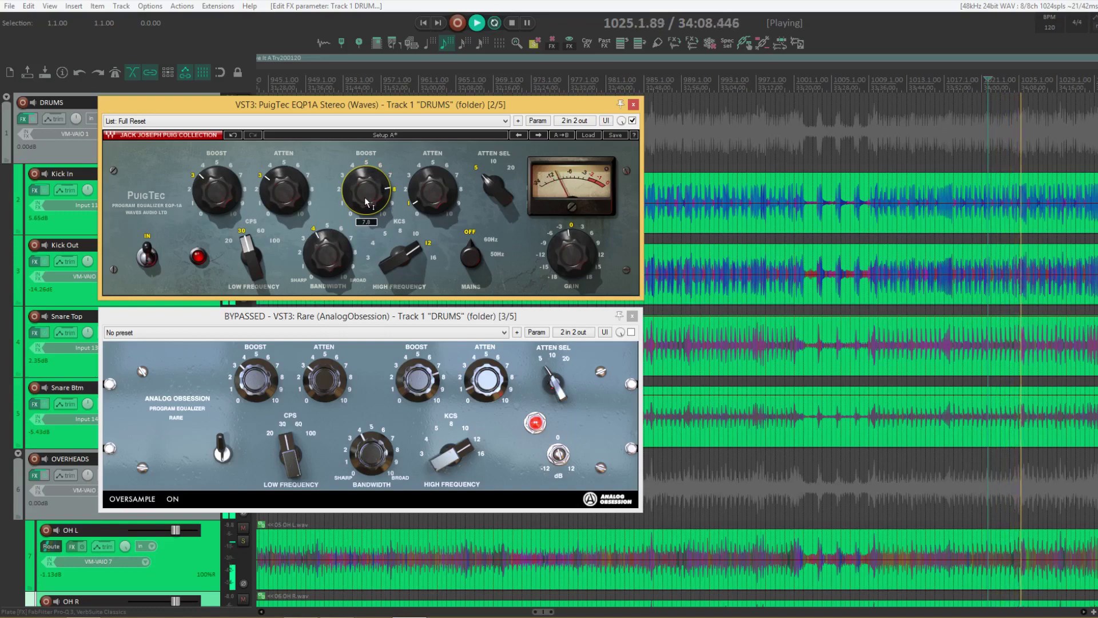
{"action": "scroll", "coordinate": [367, 202], "scroll_direction": "down", "scroll_amount": 2}
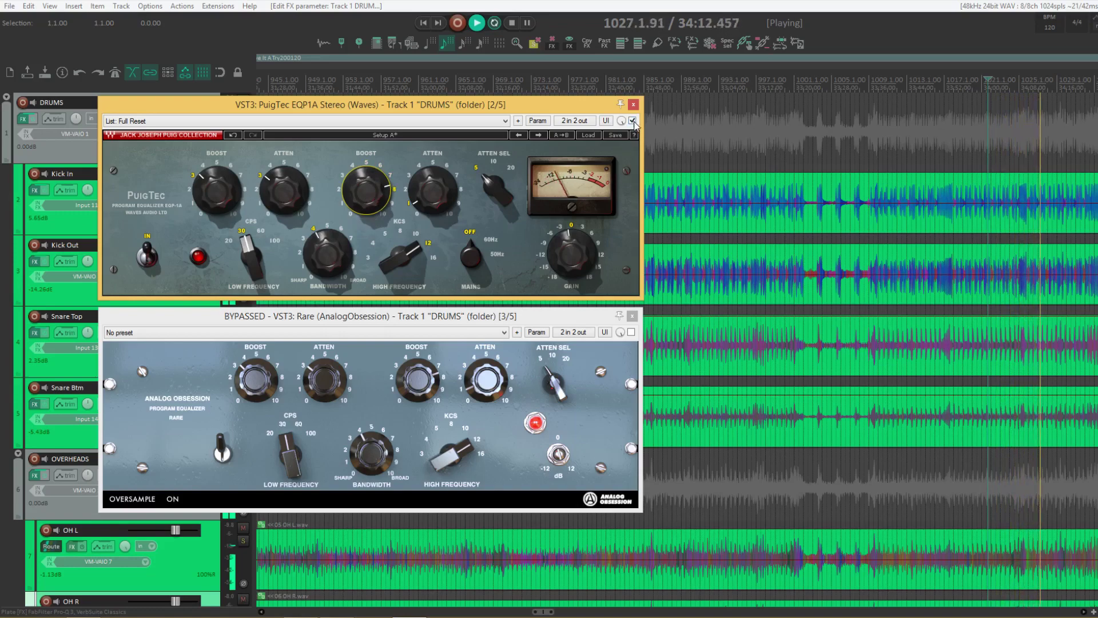
{"action": "key", "text": "space"}
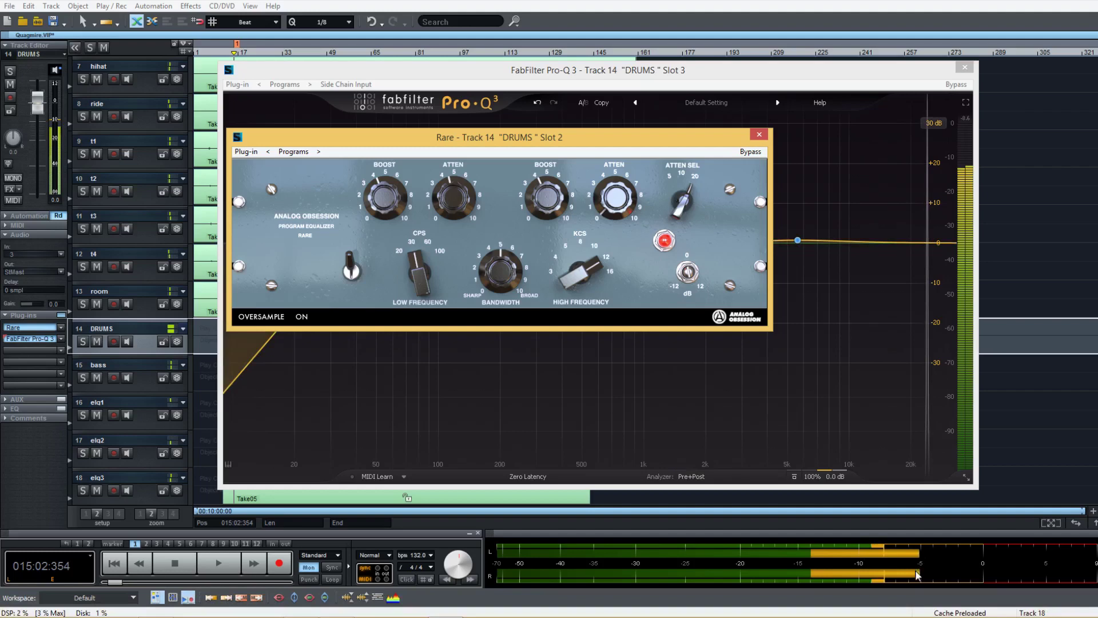
Step: Toggle FabFilter Pro-Q 3's bypass on track 14 DRUMS, reopen the Rare equalizer, and bypass Rare during playback
{"action": "left_click", "coordinate": [954, 86]}
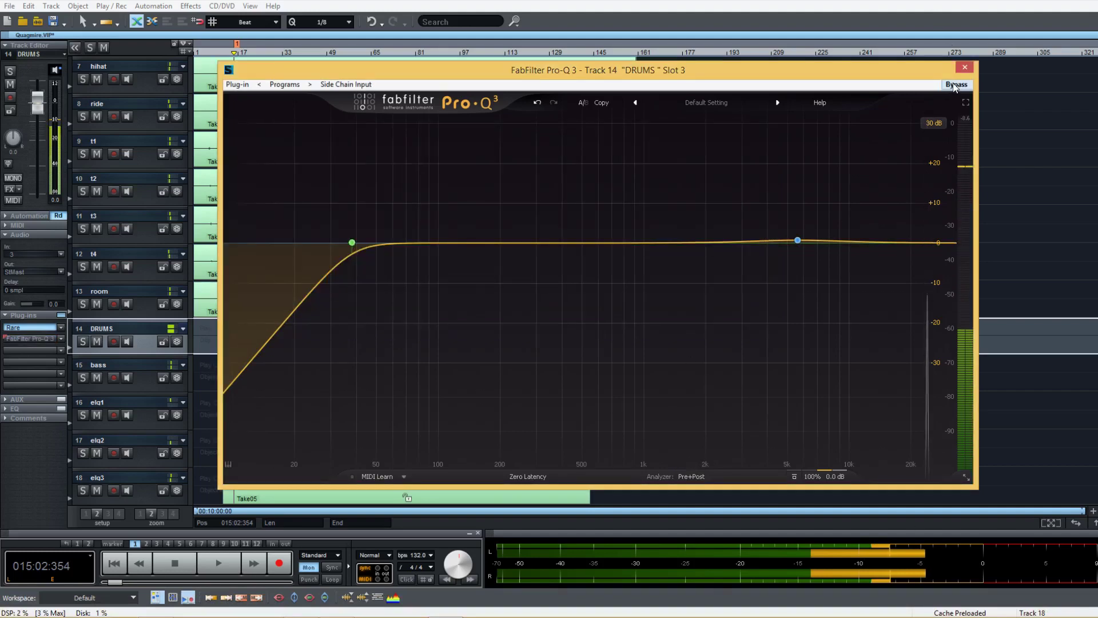
{"action": "left_click", "coordinate": [11, 327]}
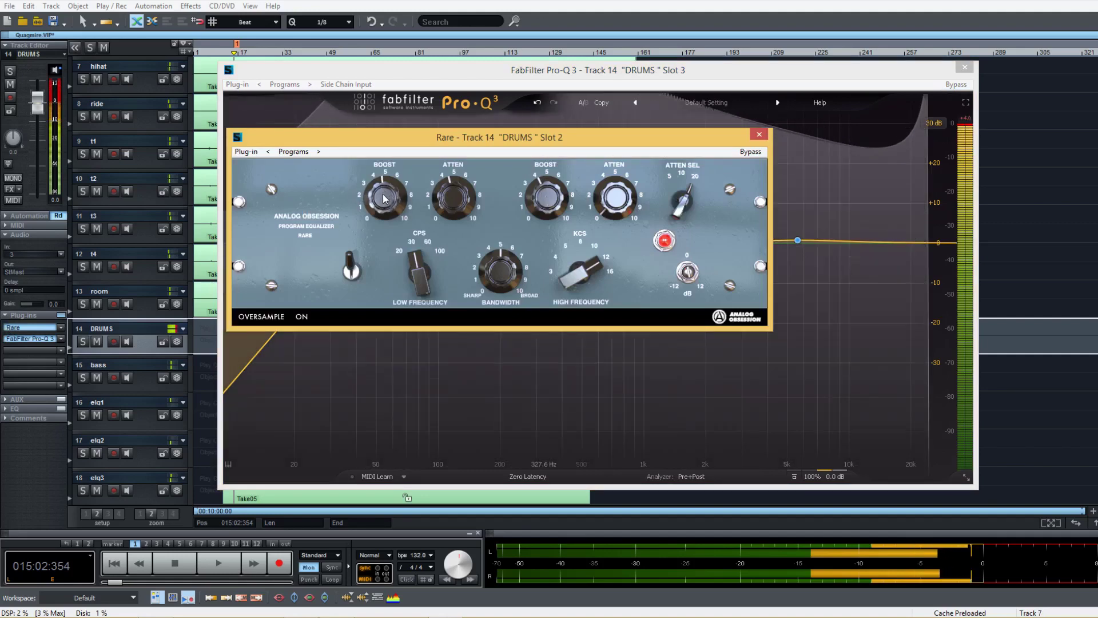
{"action": "key", "text": "space"}
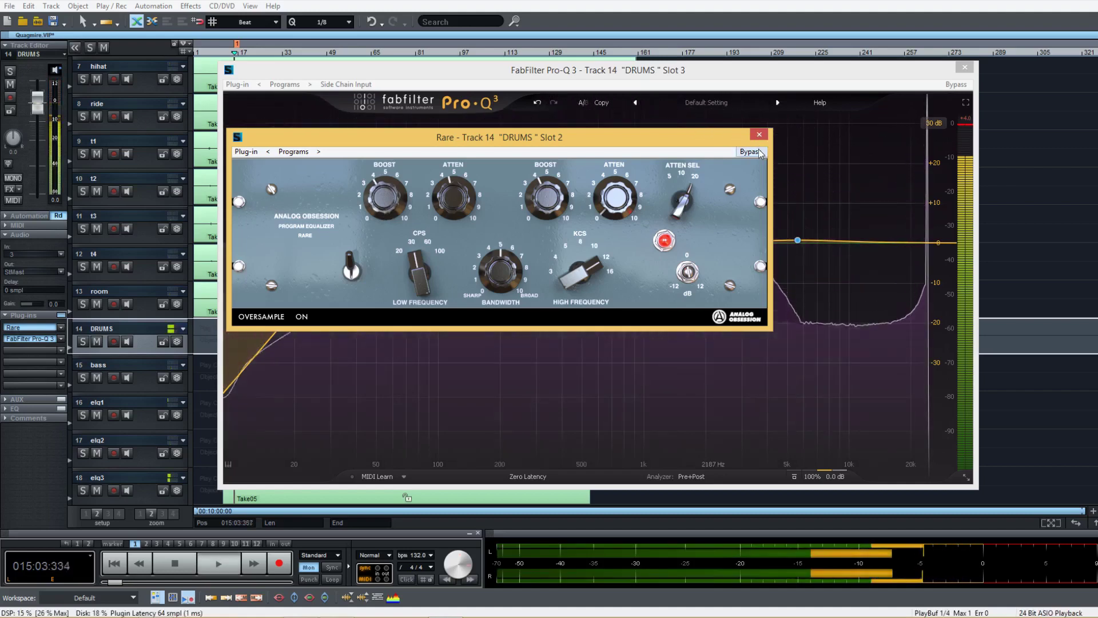
{"action": "left_click", "coordinate": [763, 153]}
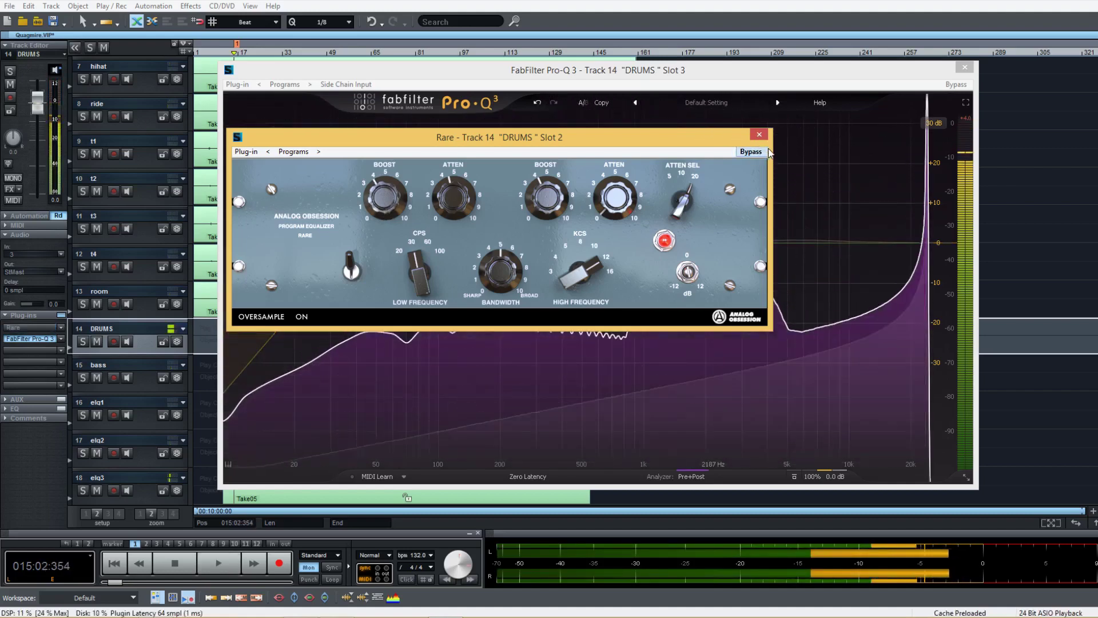
{"action": "key", "text": "space"}
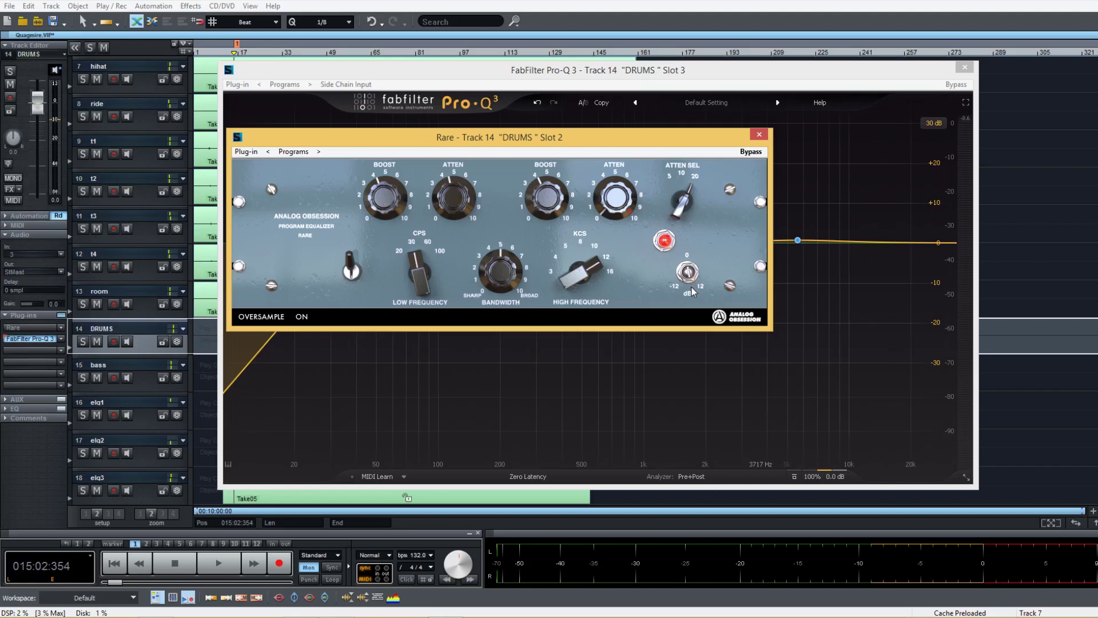
Step: Play the project again and compare the DRUMS track by switching Rare's bypass off and back on
{"action": "key", "text": "space"}
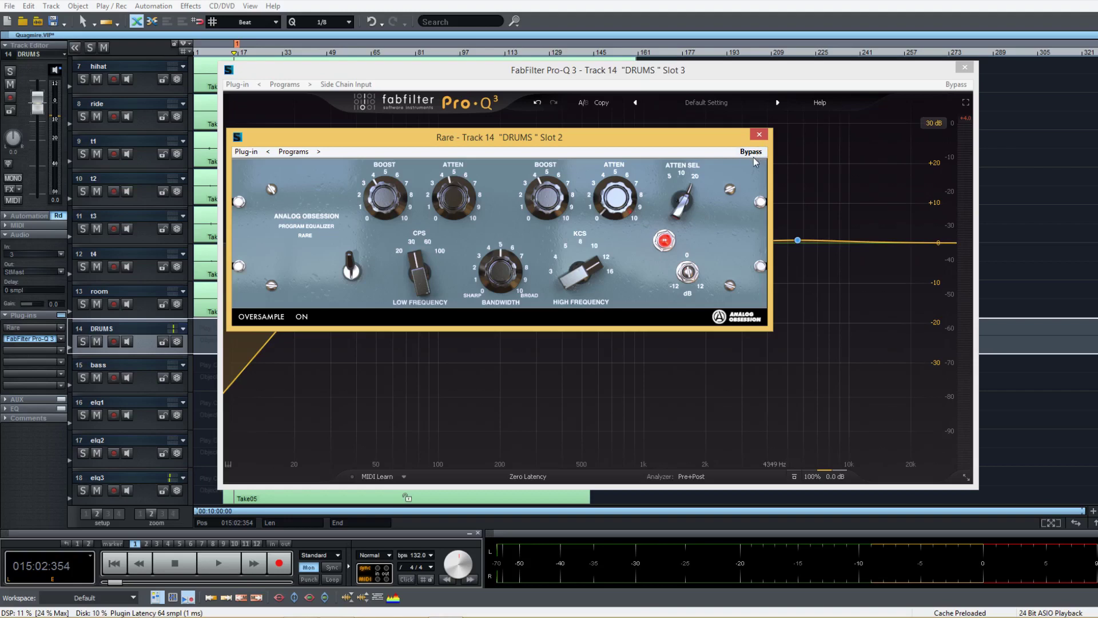
{"action": "left_click", "coordinate": [751, 152]}
{"action": "left_click", "coordinate": [764, 156]}
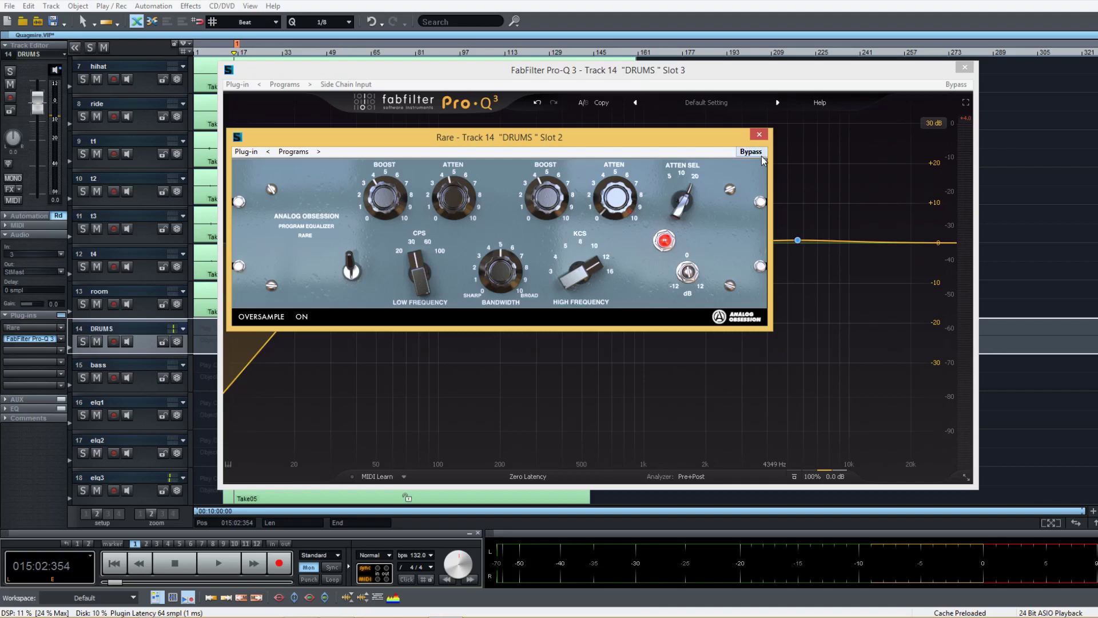